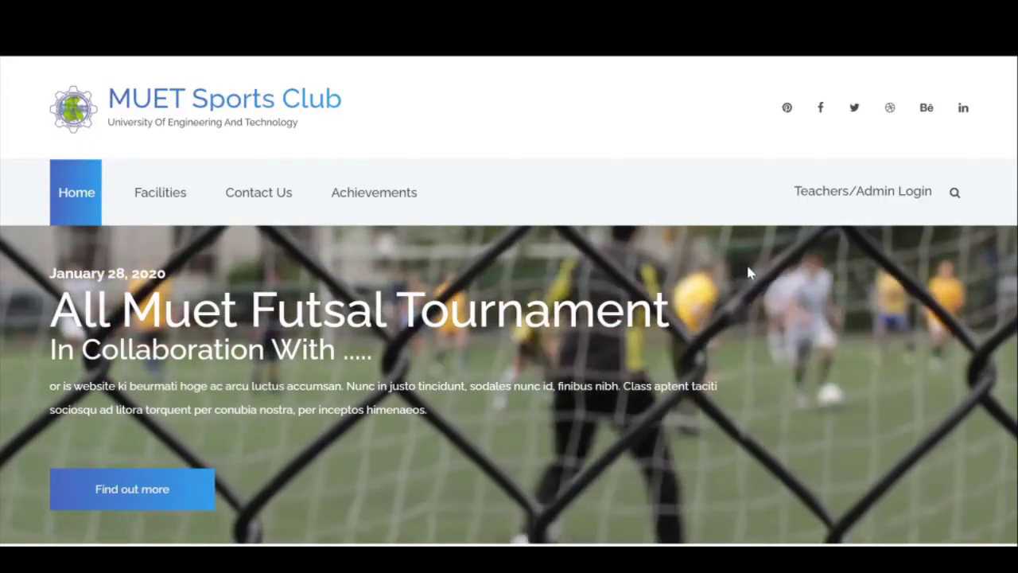
Sign in as admin via Teachers/Admin Login to reach the dashboard showing 6 students and 3 sports.
{"action": "left_click", "coordinate": [862, 191]}
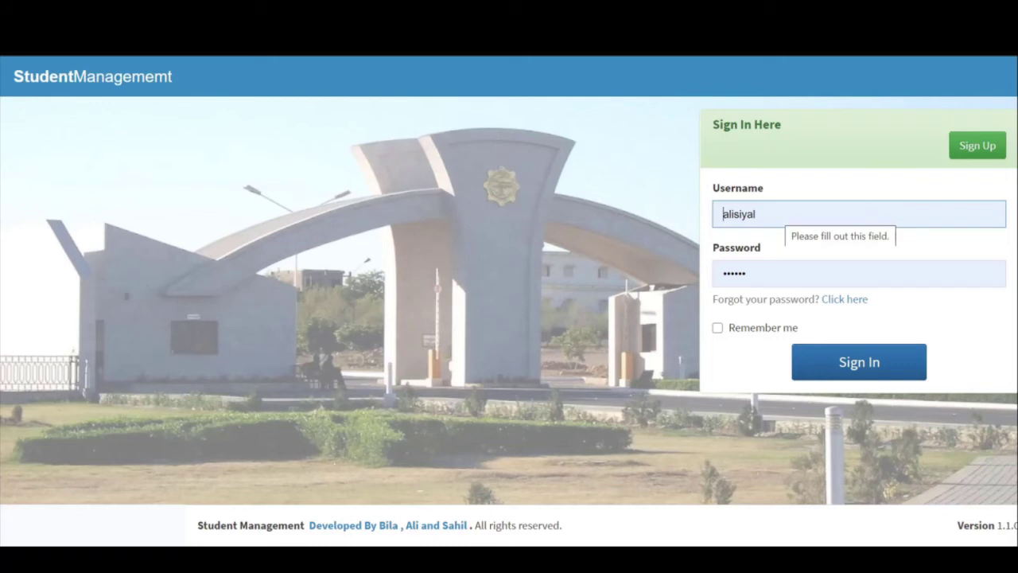
{"action": "left_click", "coordinate": [826, 366]}
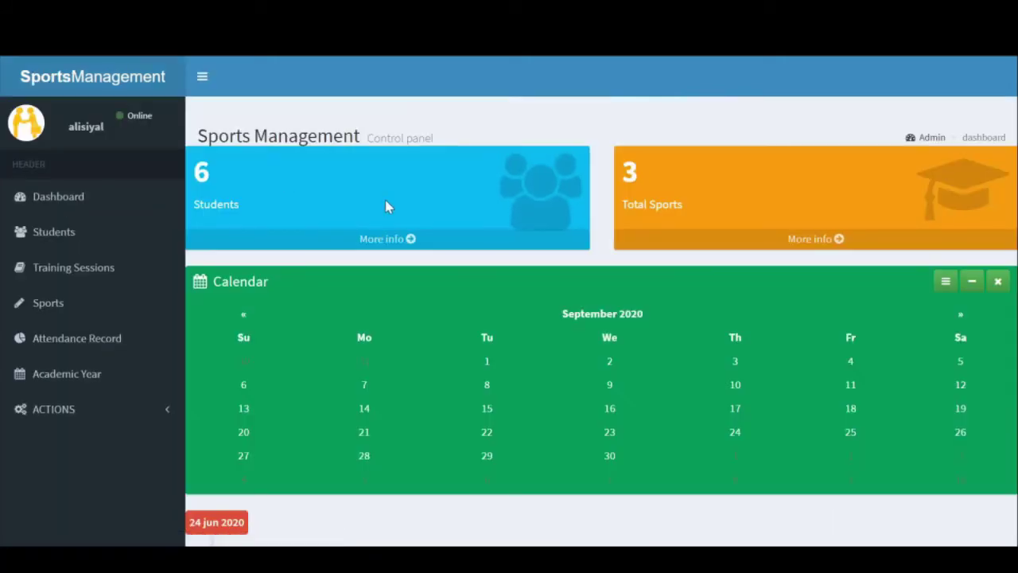
{"action": "left_click_drag", "start_coordinate": [86, 129], "coordinate": [103, 139]}
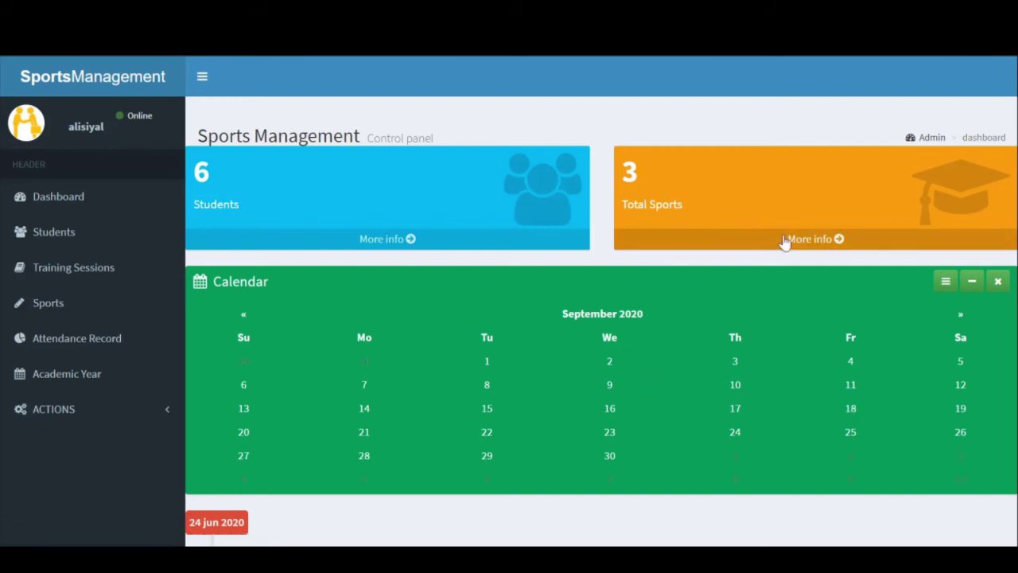
Review the Students, Training Sessions and Sports lists, then bring up the Attendance Record list.
{"action": "left_click", "coordinate": [85, 230]}
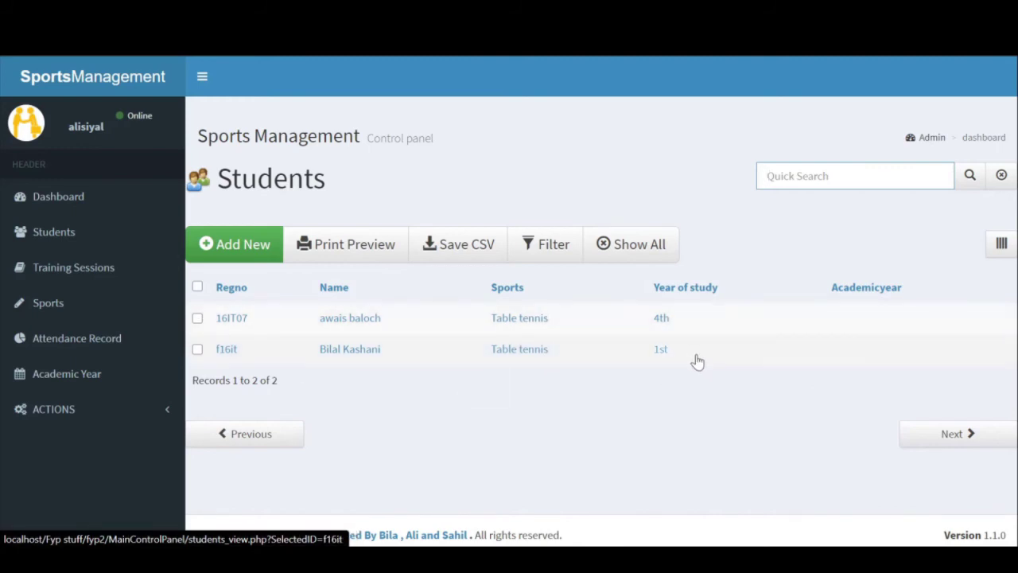
{"action": "left_click", "coordinate": [89, 273]}
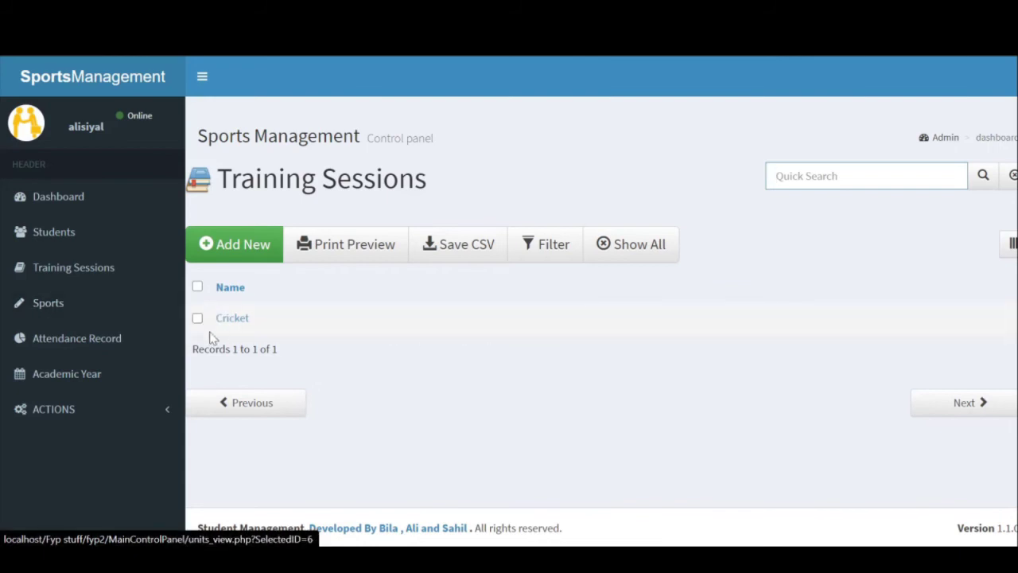
{"action": "left_click", "coordinate": [90, 302]}
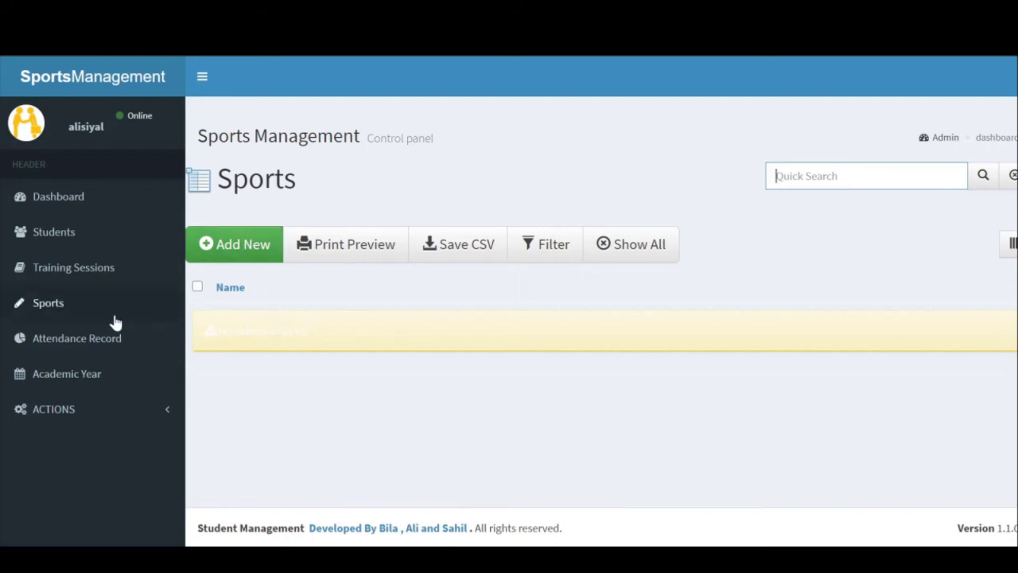
{"action": "left_click", "coordinate": [100, 344]}
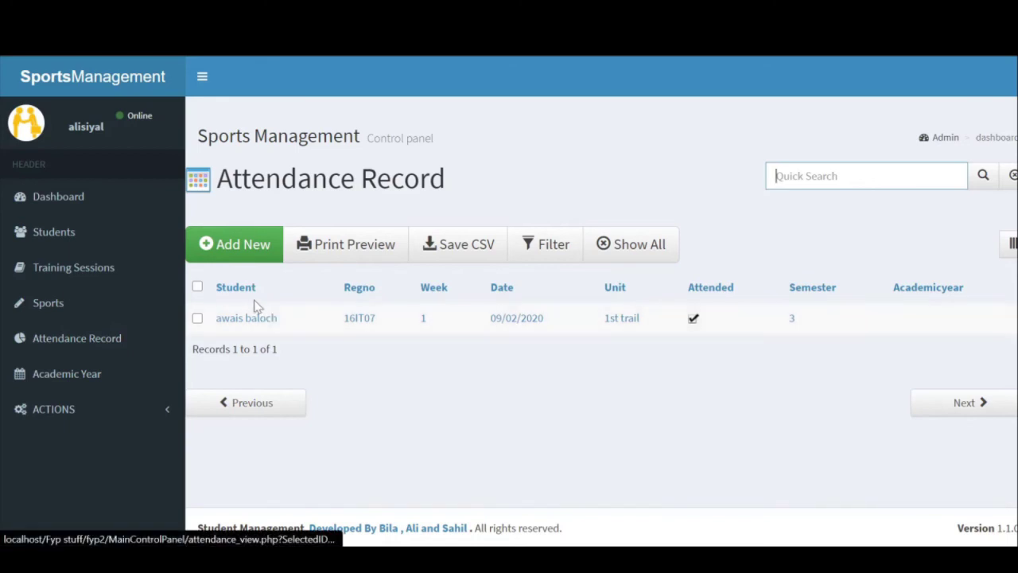
Start a new attendance record and select the second student, checking the filled-in registration number.
{"action": "left_click", "coordinate": [248, 258]}
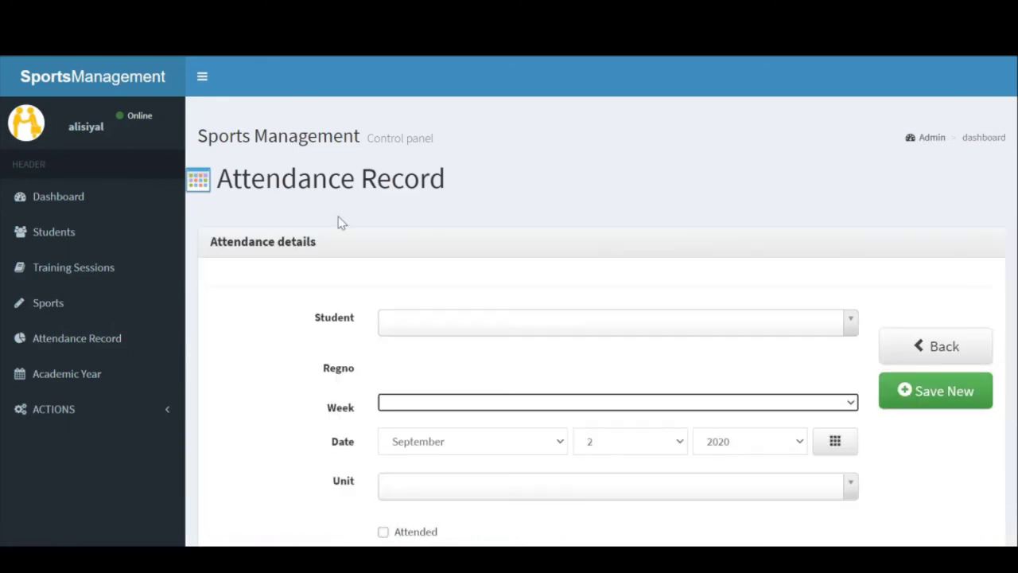
{"action": "left_click", "coordinate": [491, 322]}
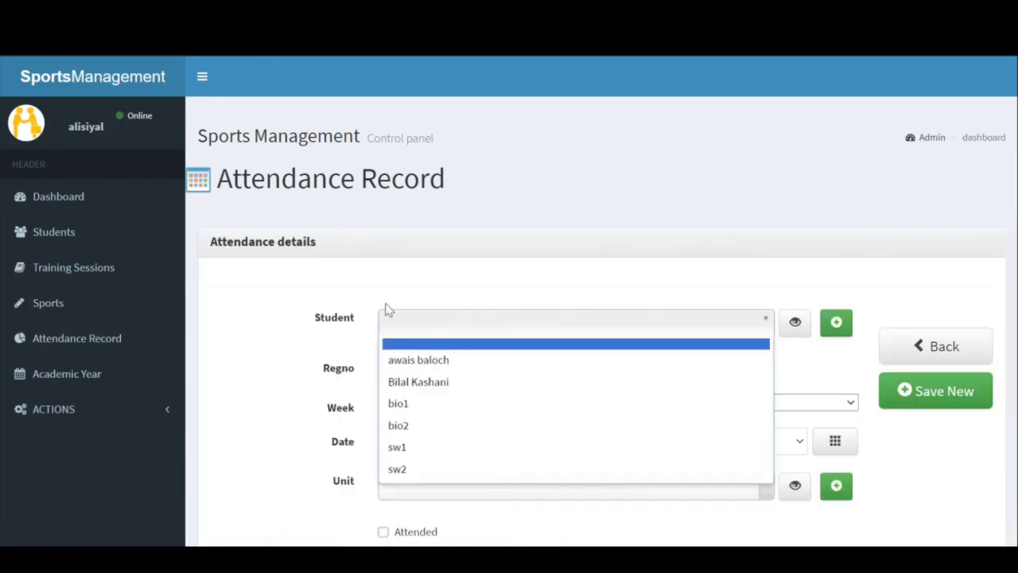
{"action": "left_click", "coordinate": [436, 383]}
{"action": "scroll", "coordinate": [423, 342], "scroll_direction": "down", "scroll_amount": 1}
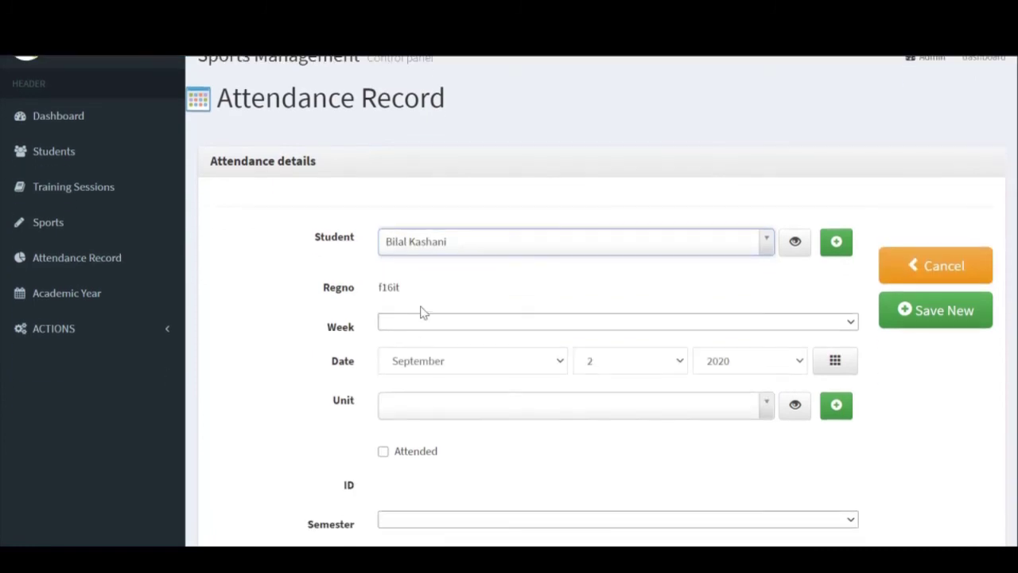
{"action": "mouse_move", "coordinate": [379, 288]}
{"action": "left_mouse_down"}
{"action": "mouse_move", "coordinate": [407, 294]}
{"action": "mouse_move", "coordinate": [368, 296]}
{"action": "left_mouse_up"}
{"action": "left_click", "coordinate": [413, 302]}
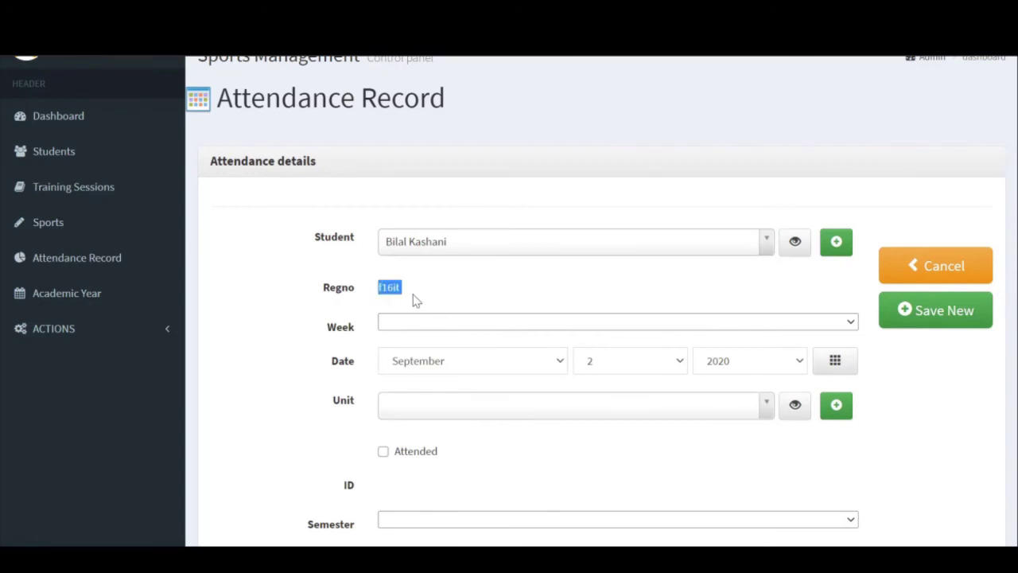
{"action": "scroll", "coordinate": [417, 304], "scroll_direction": "down", "scroll_amount": 1}
Set the record to week 1, unit 1st trail, attended, semester 1.
{"action": "left_click", "coordinate": [436, 249]}
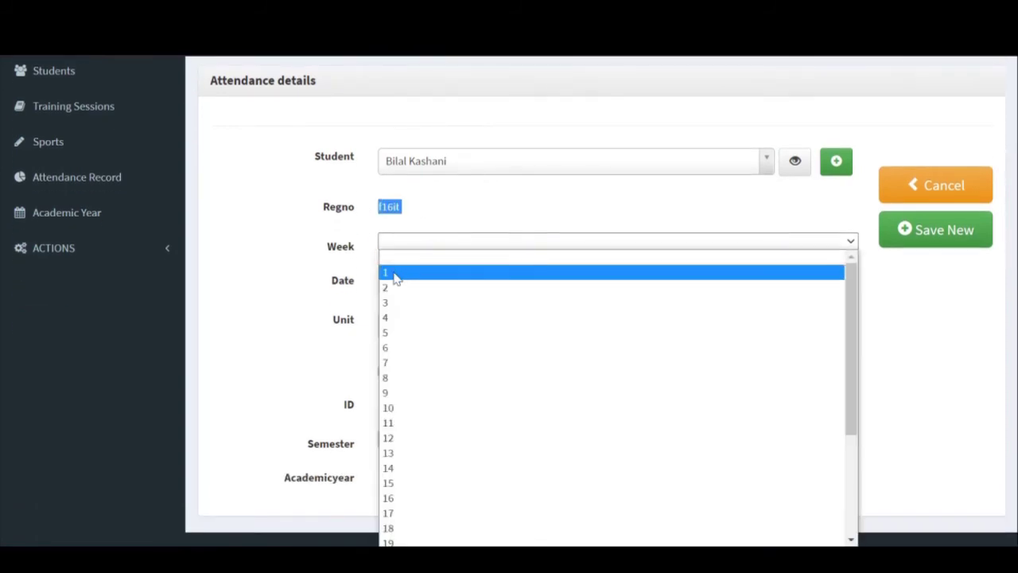
{"action": "left_click", "coordinate": [396, 274]}
{"action": "left_click", "coordinate": [408, 325]}
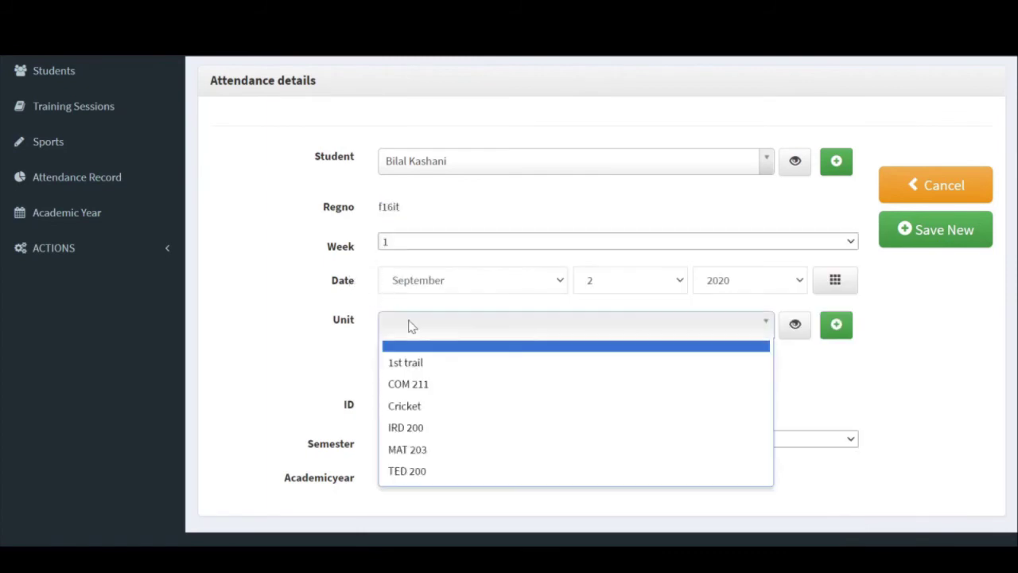
{"action": "left_click", "coordinate": [414, 363]}
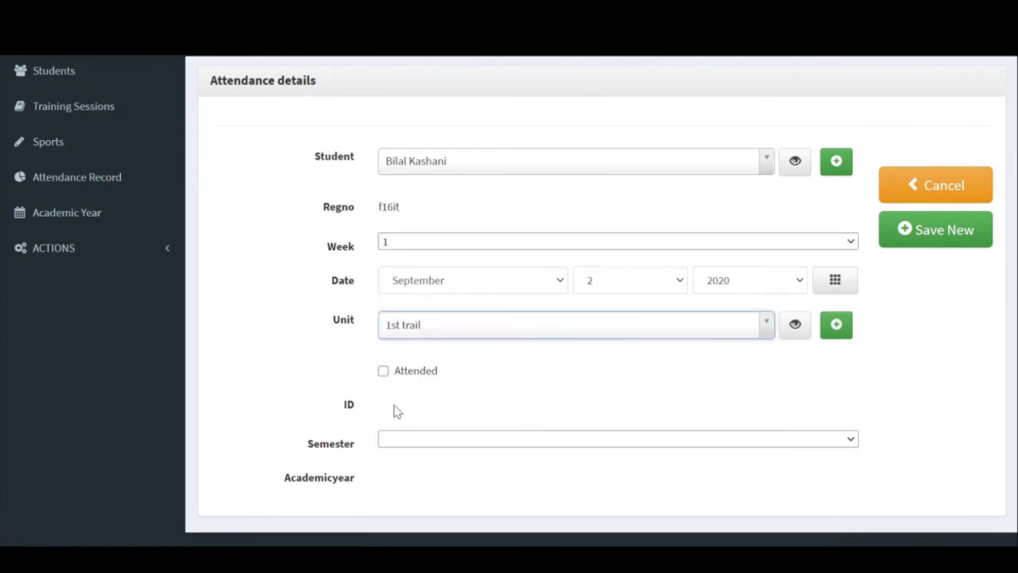
{"action": "left_click", "coordinate": [386, 372]}
{"action": "left_click", "coordinate": [439, 441]}
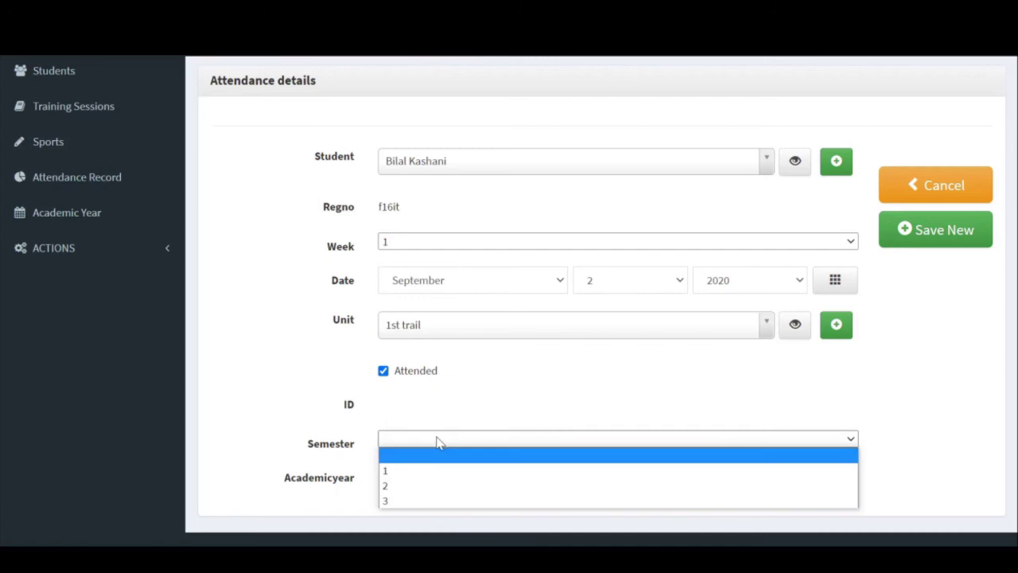
{"action": "left_click", "coordinate": [405, 473]}
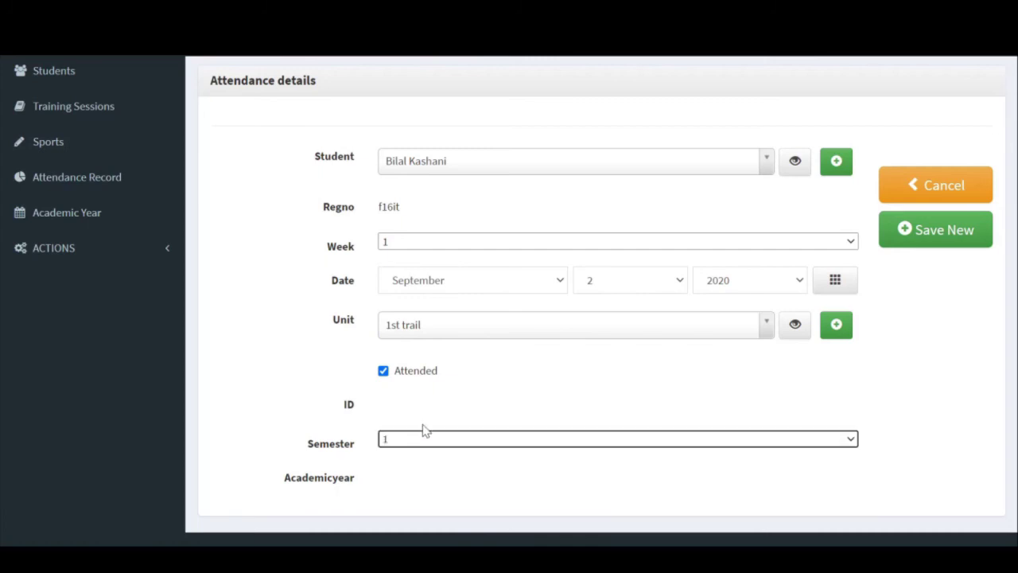
Save the new attendance record and return to the Attendance Record list.
{"action": "scroll", "coordinate": [443, 416], "scroll_direction": "down", "scroll_amount": 1}
{"action": "scroll", "coordinate": [716, 390], "scroll_direction": "up", "scroll_amount": 3}
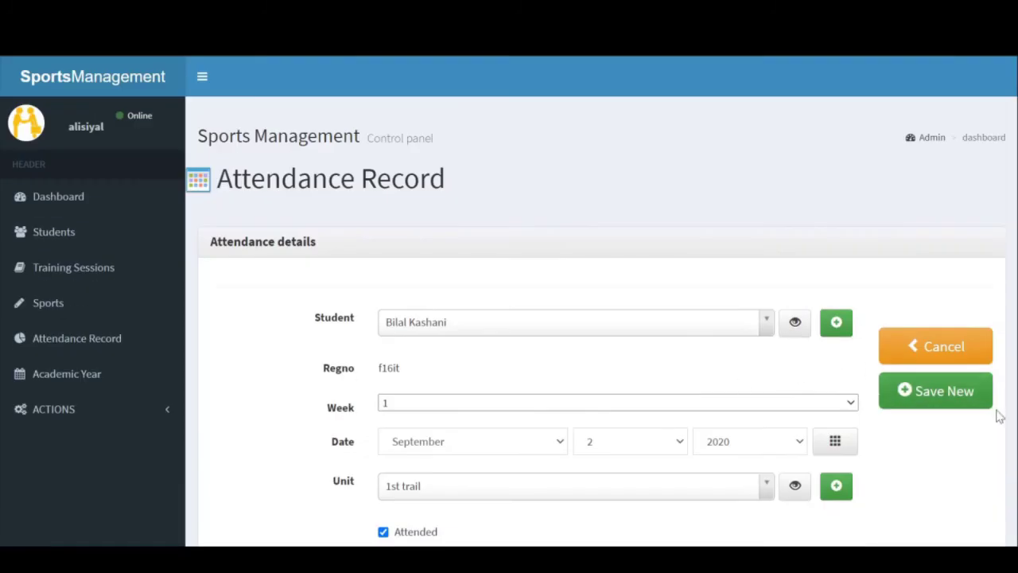
{"action": "scroll", "coordinate": [925, 402], "scroll_direction": "down", "scroll_amount": 1}
{"action": "left_click", "coordinate": [915, 398]}
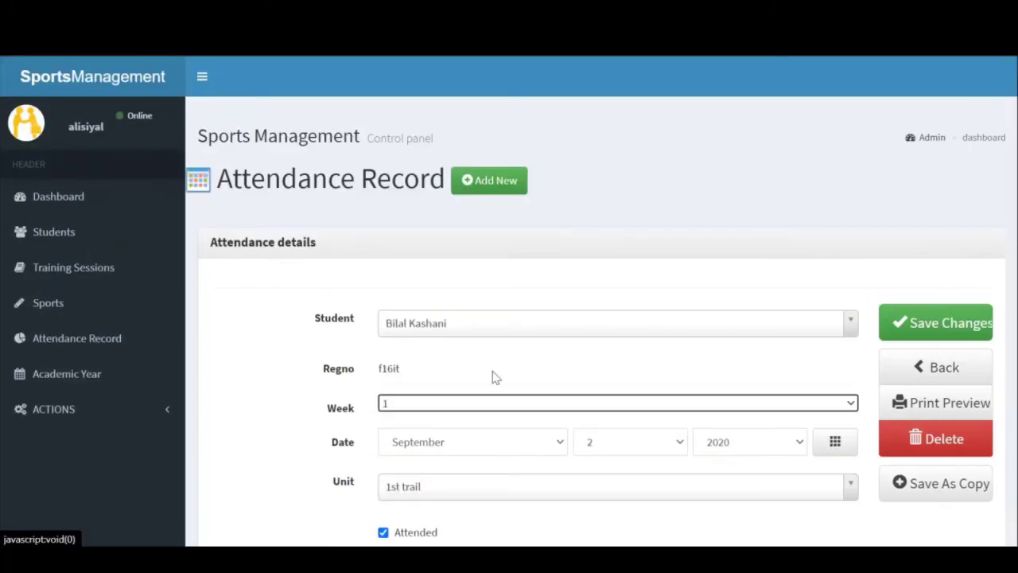
{"action": "scroll", "coordinate": [433, 402], "scroll_direction": "down", "scroll_amount": 2}
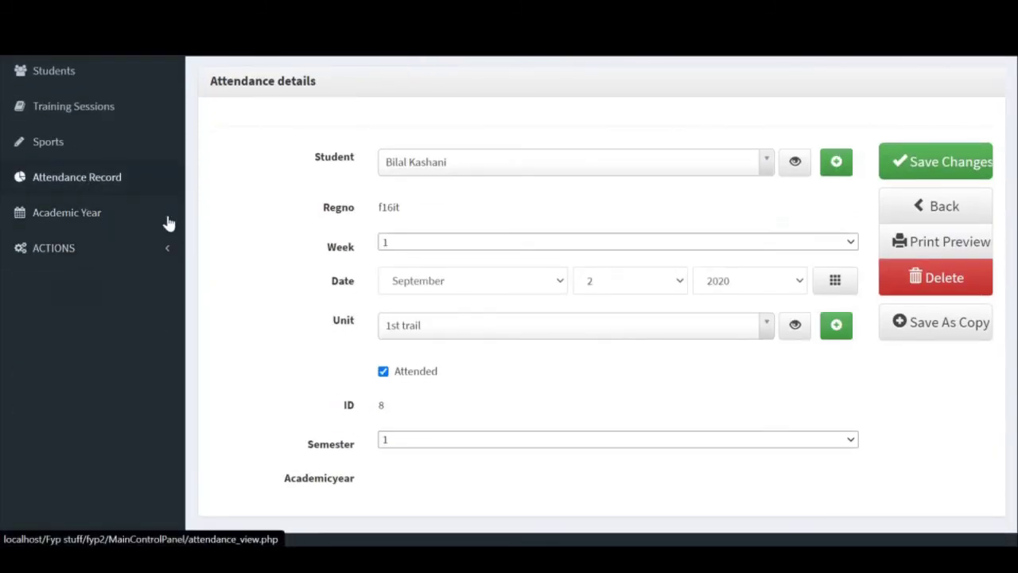
{"action": "left_click", "coordinate": [90, 183]}
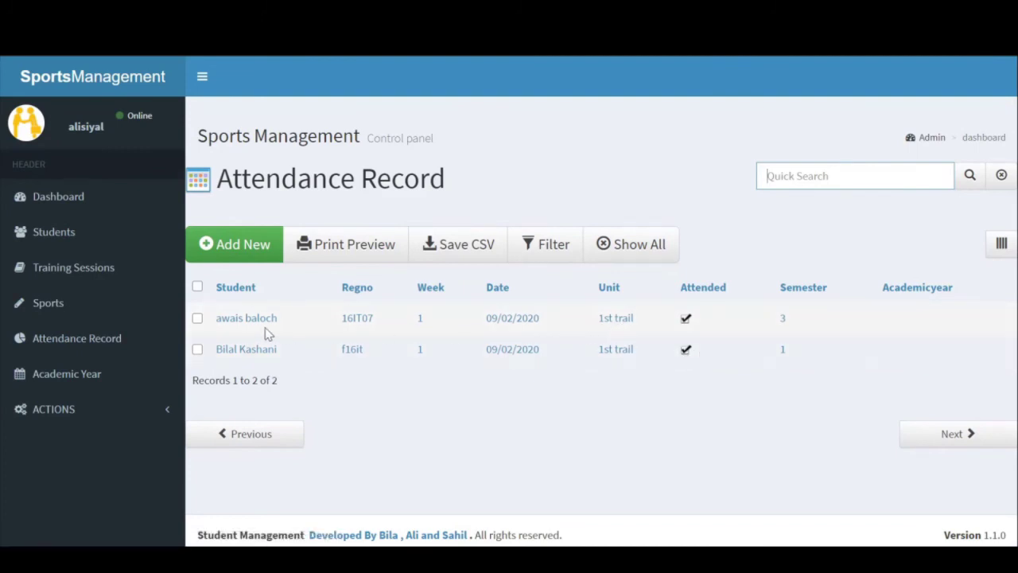
Open the Academic Year list from the sidebar.
{"action": "left_click", "coordinate": [57, 374]}
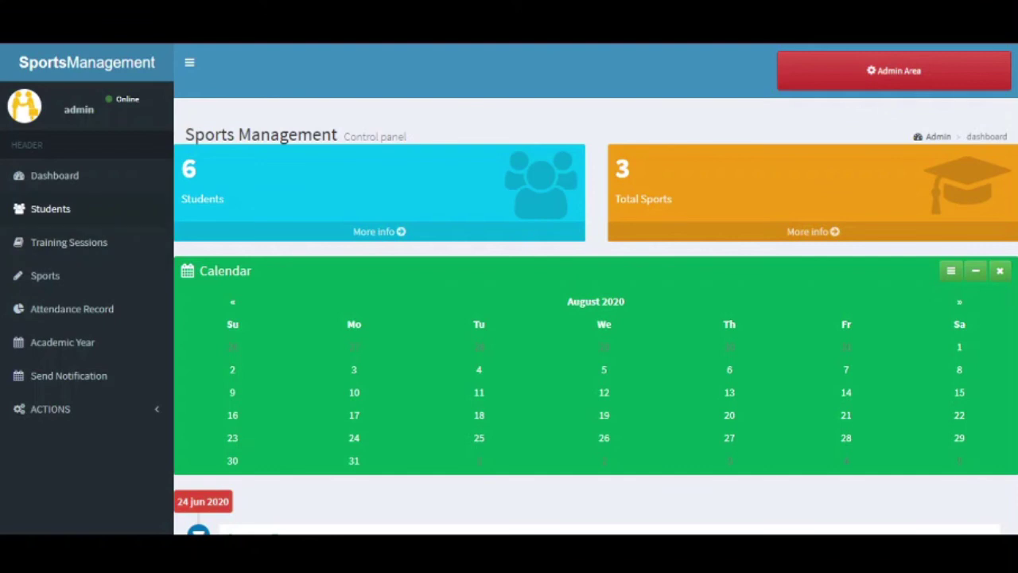
View the Students list, then enter the Admin Area and browse its Members and Utilities menus.
{"action": "left_click", "coordinate": [102, 210]}
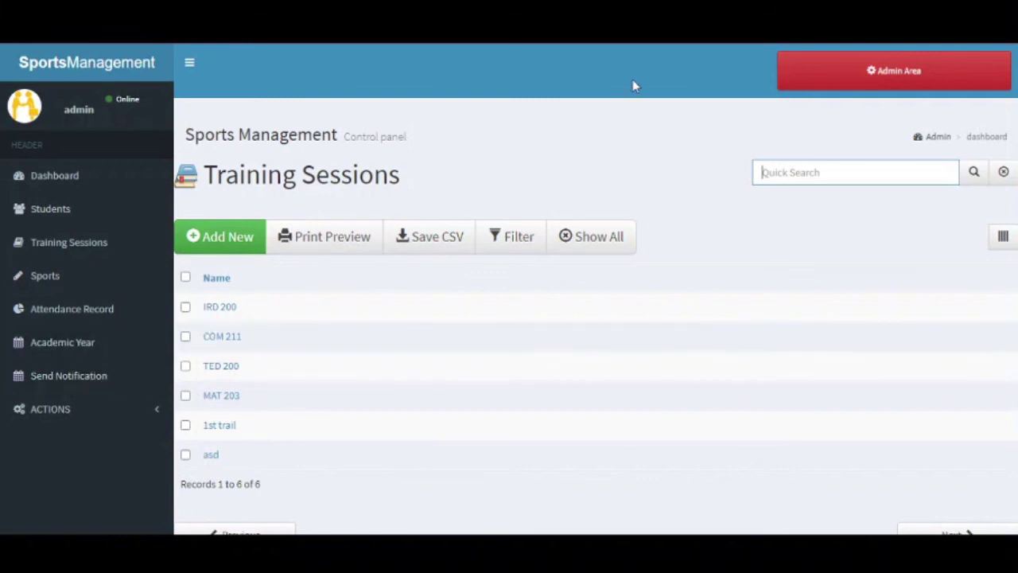
{"action": "left_click", "coordinate": [814, 84]}
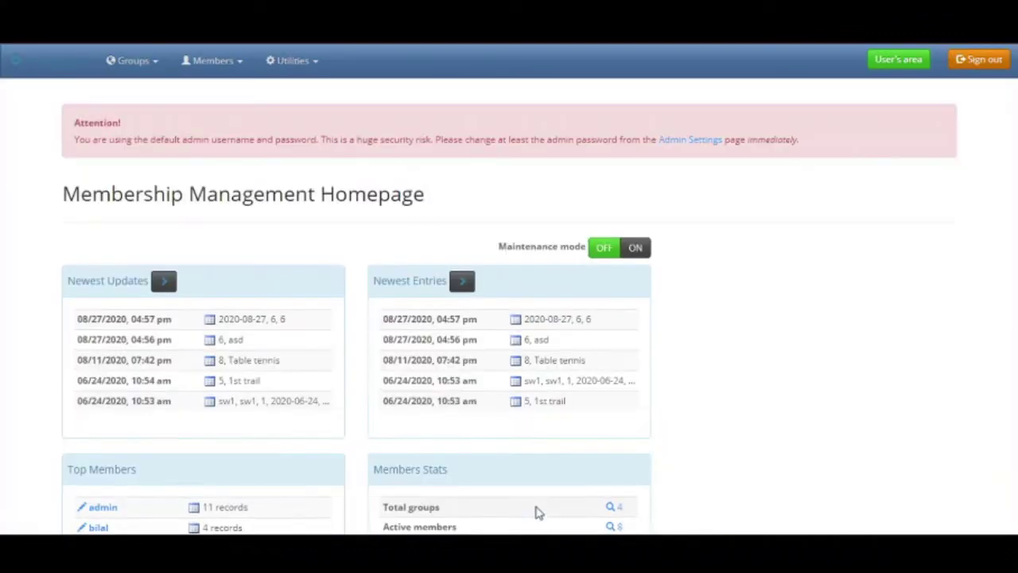
{"action": "scroll", "coordinate": [535, 512], "scroll_direction": "down", "scroll_amount": 1}
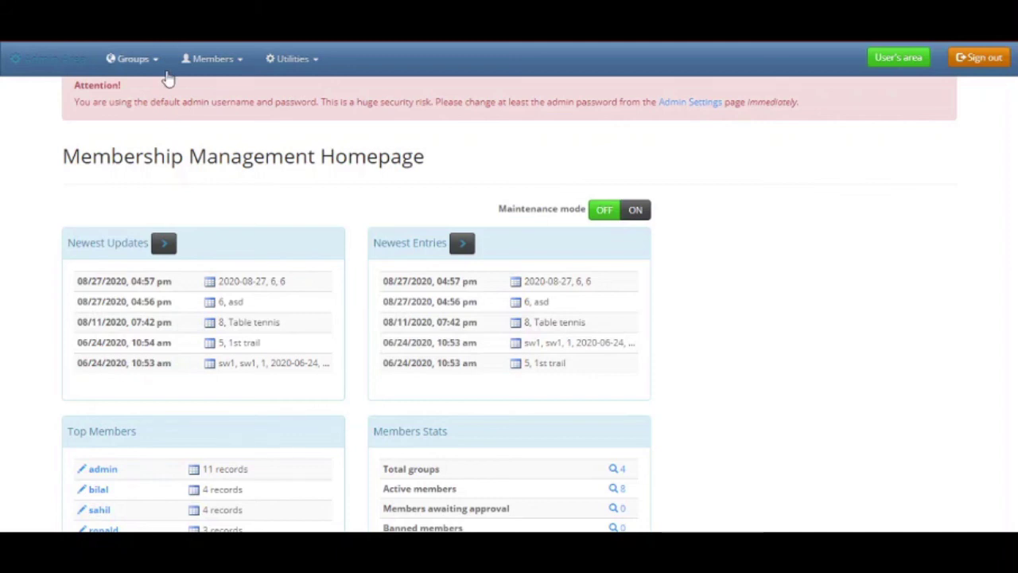
{"action": "left_click", "coordinate": [233, 62]}
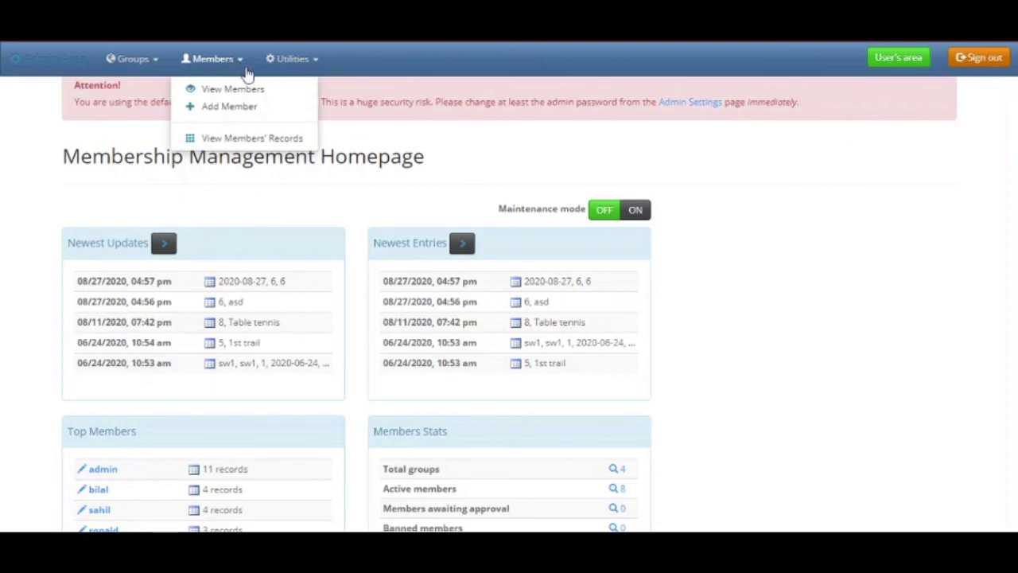
{"action": "left_click", "coordinate": [293, 63]}
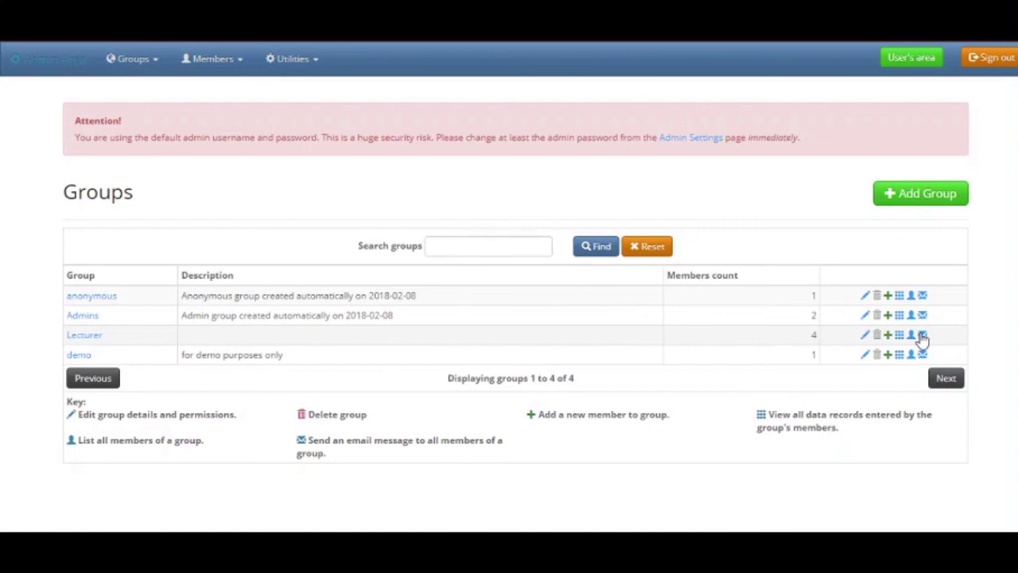
Bring up View Members and filter the members list by the Lecturer group.
{"action": "left_click", "coordinate": [223, 67]}
{"action": "left_click", "coordinate": [238, 90]}
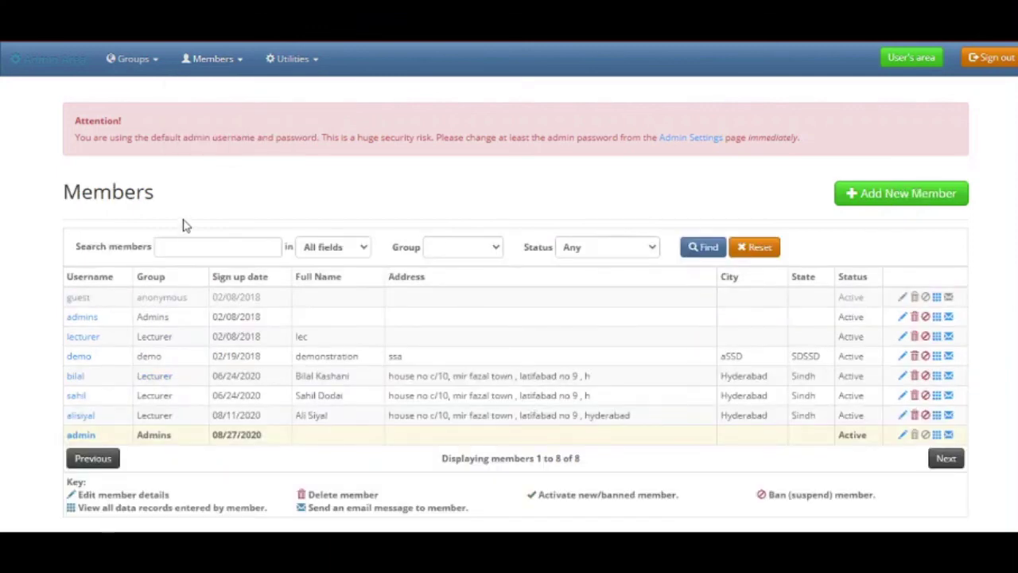
{"action": "left_click", "coordinate": [209, 248]}
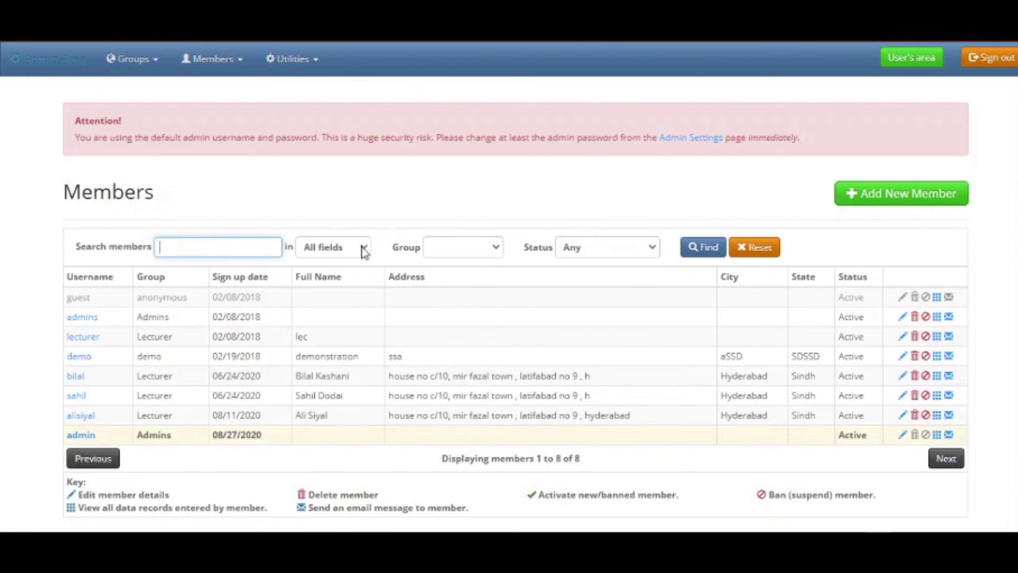
{"action": "left_click", "coordinate": [475, 259]}
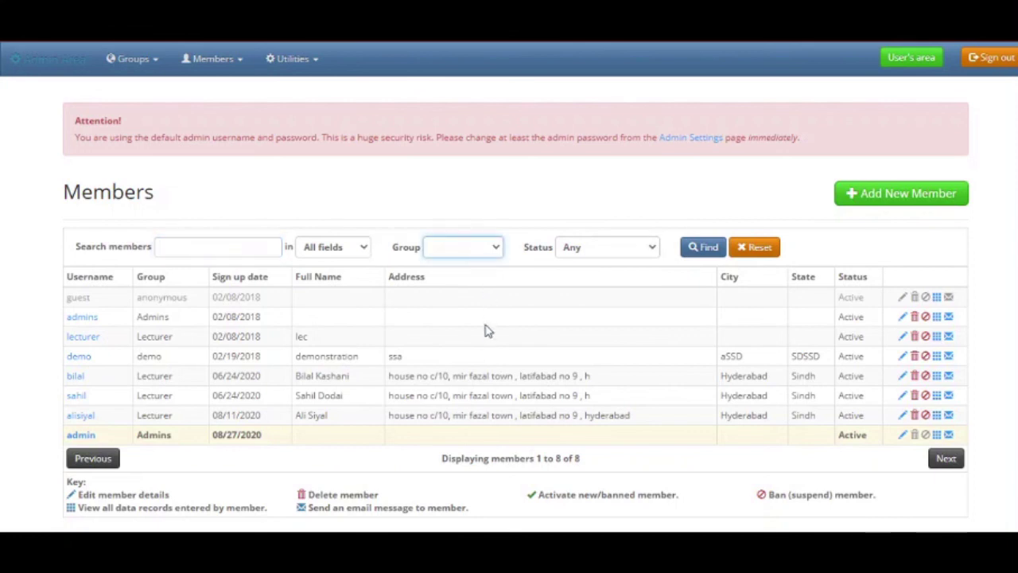
{"action": "left_click", "coordinate": [484, 359]}
{"action": "left_click", "coordinate": [703, 248]}
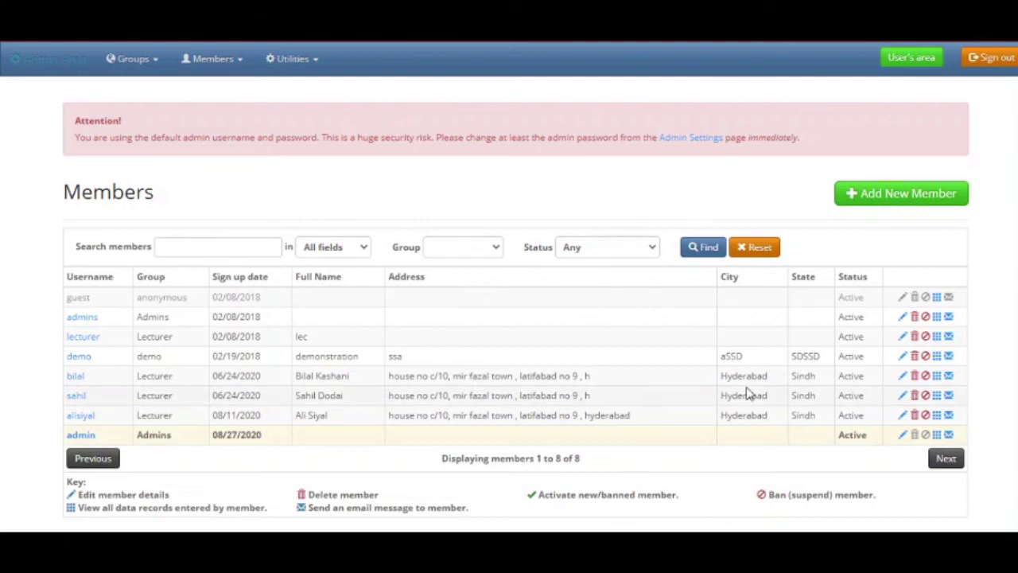
Edit the student's Lecturer member account and confirm opening its special permissions.
{"action": "left_click", "coordinate": [902, 376]}
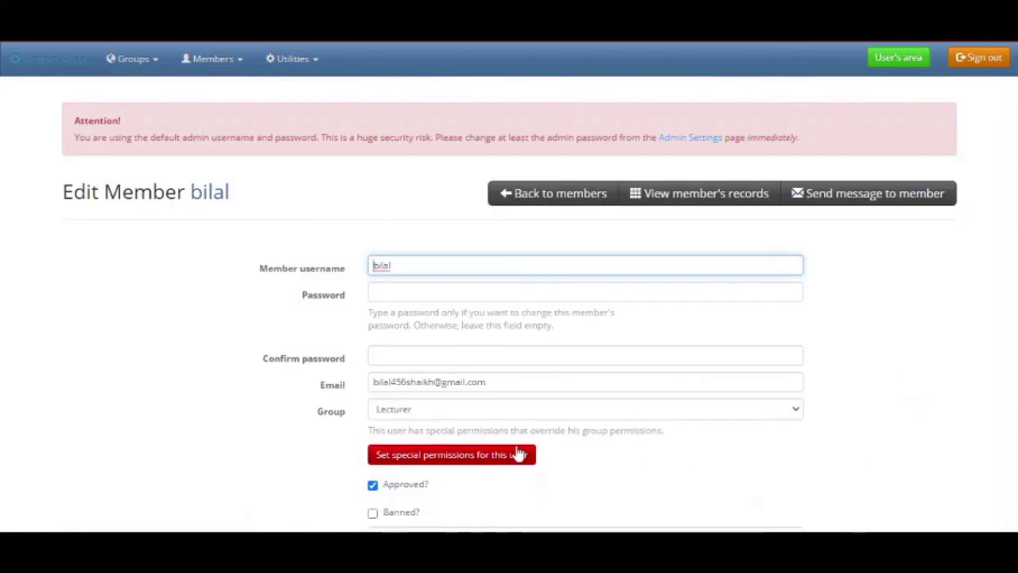
{"action": "left_click", "coordinate": [517, 458]}
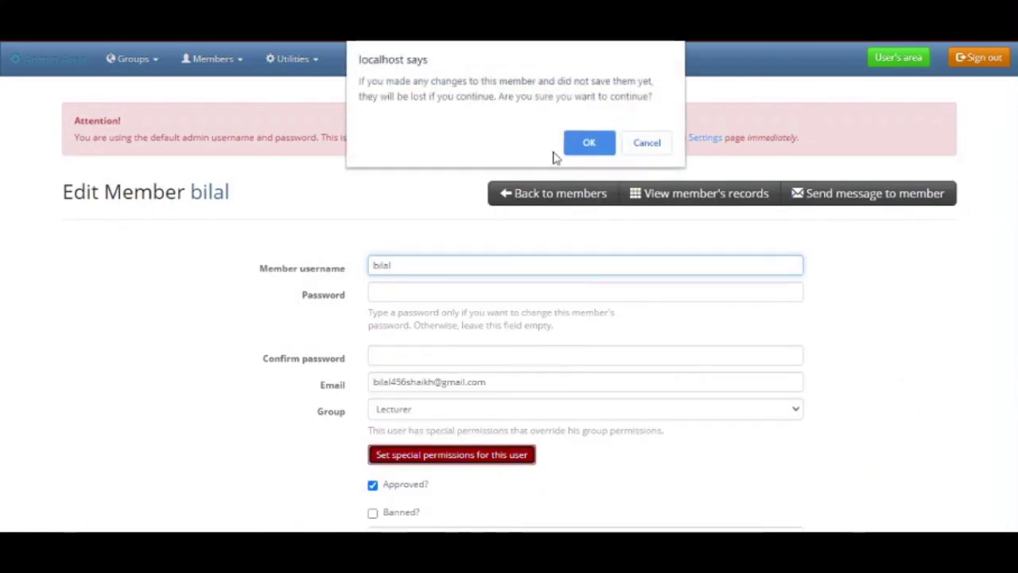
{"action": "left_click", "coordinate": [590, 139]}
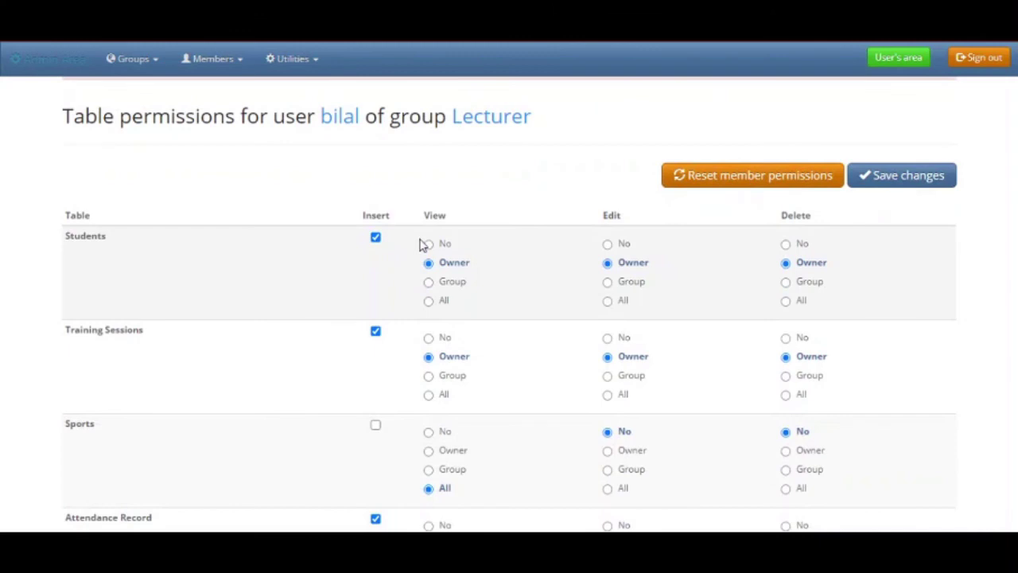